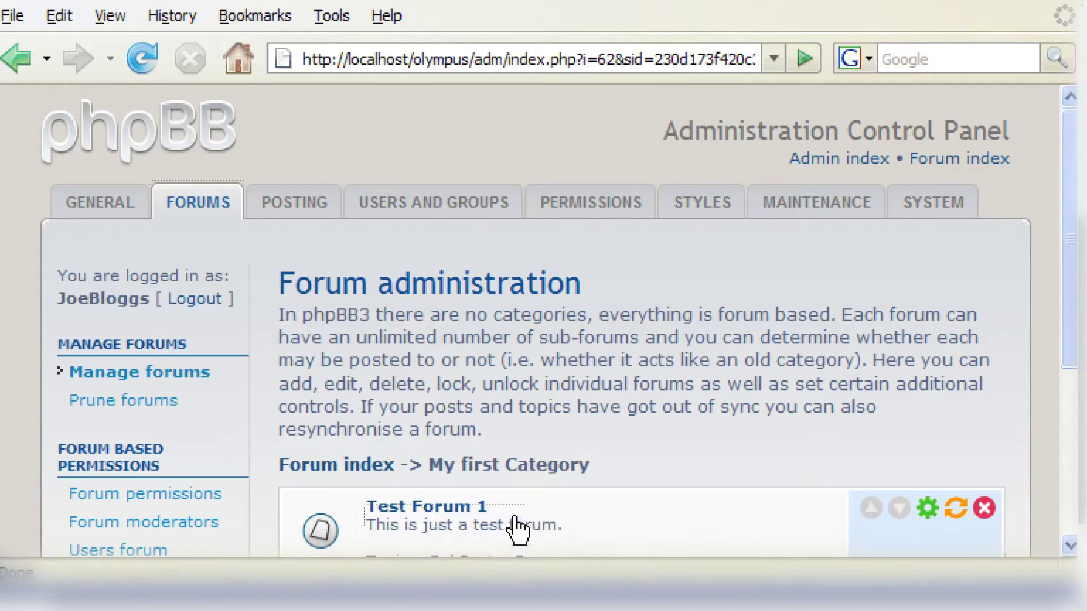
Start creating a new forum named General Discussion within My first Category
left_click_drag(1068, 342, 1057, 518)
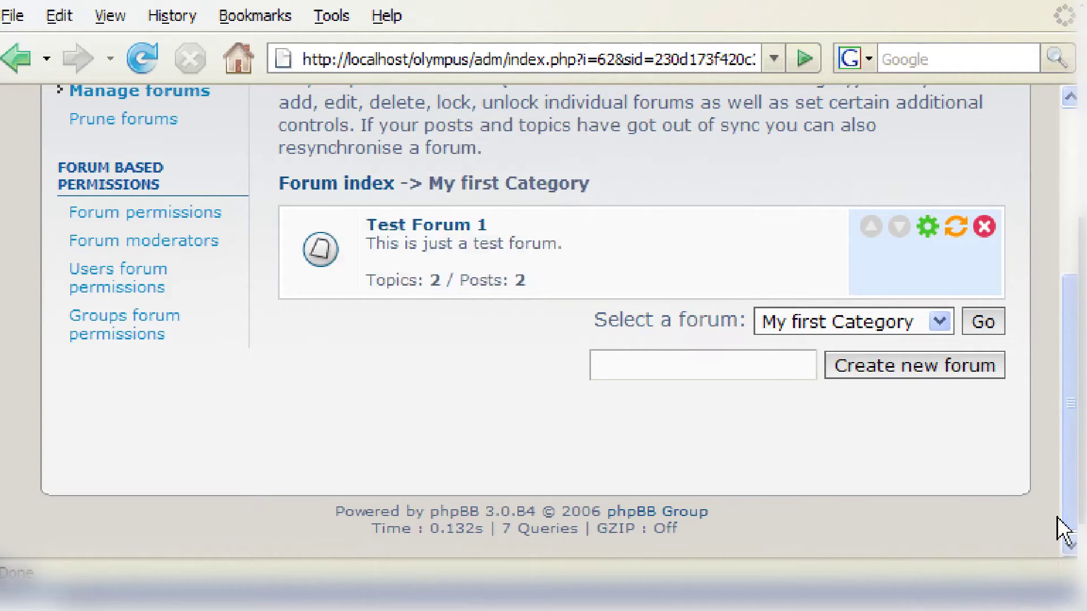
left_click(777, 373)
type("Gene")
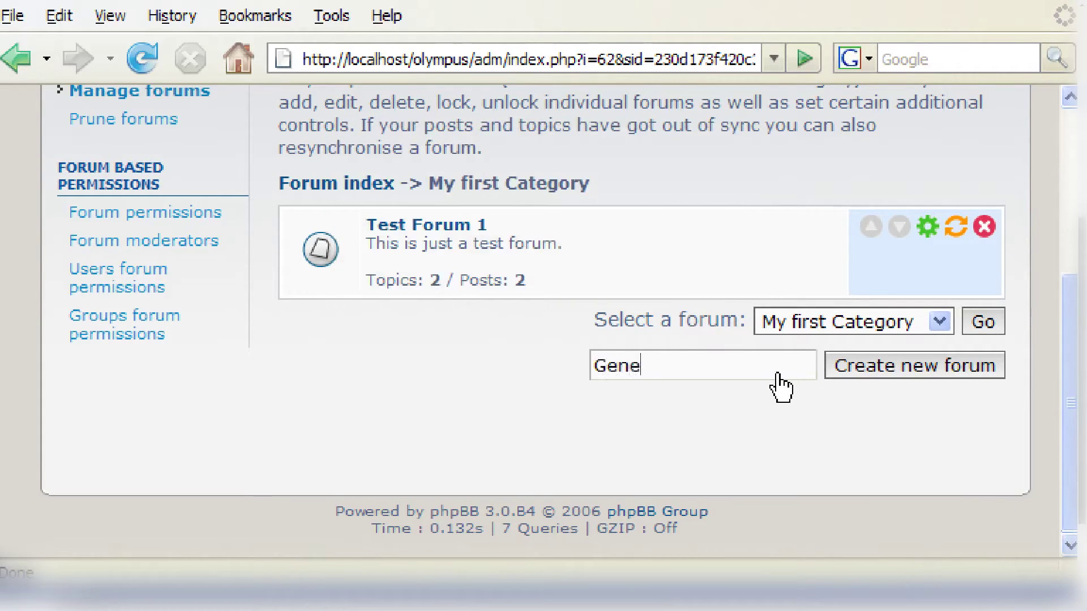
type("ral Discussion")
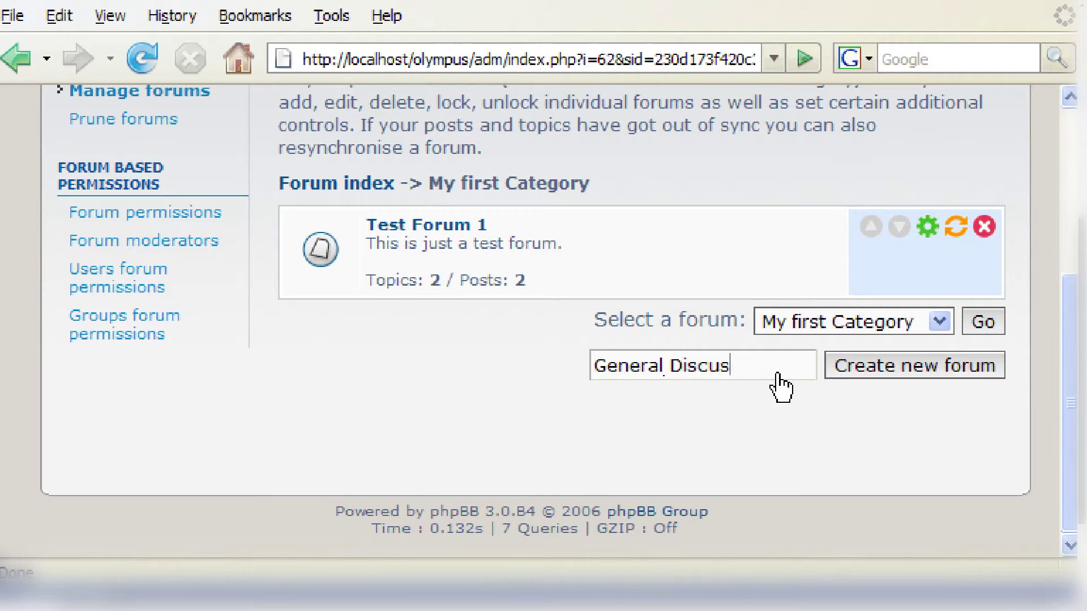
left_click(956, 367)
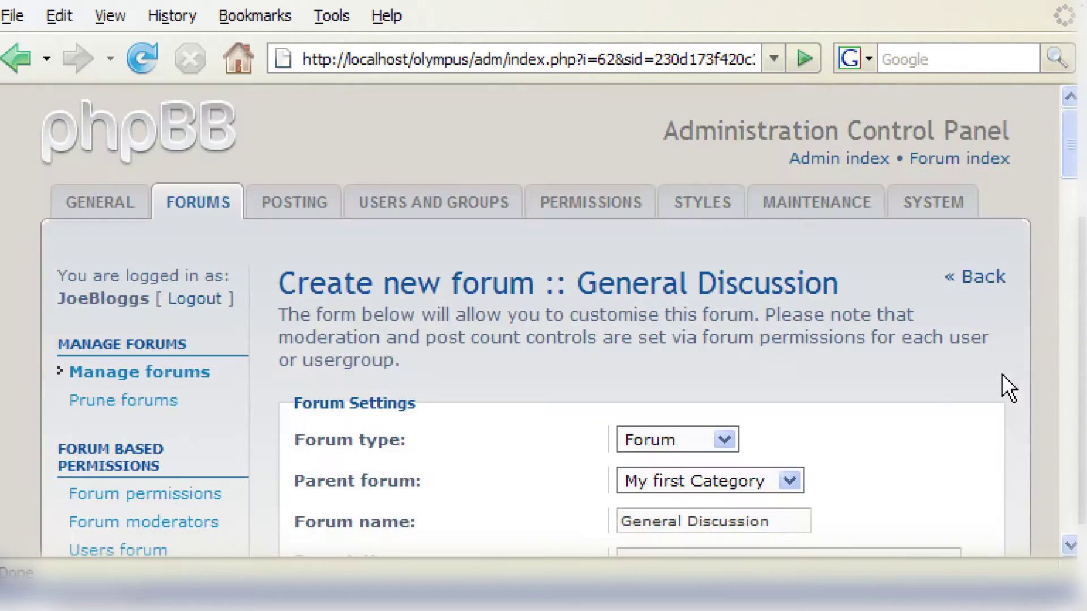
Set the new forum's type to Forum and its parent to My first Category
left_click_drag(1072, 153, 1072, 221)
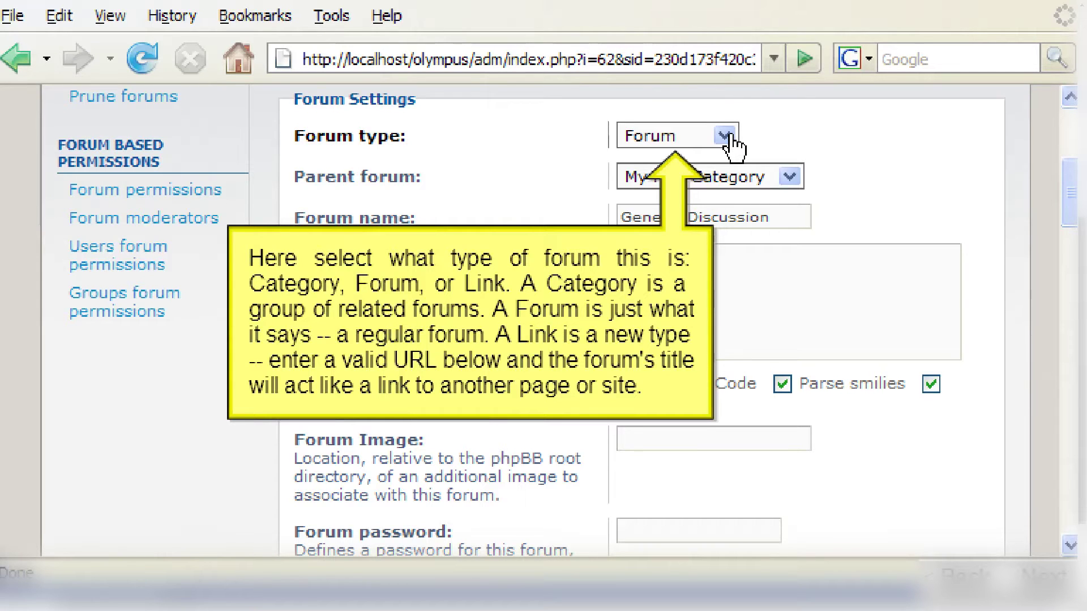
left_click(725, 135)
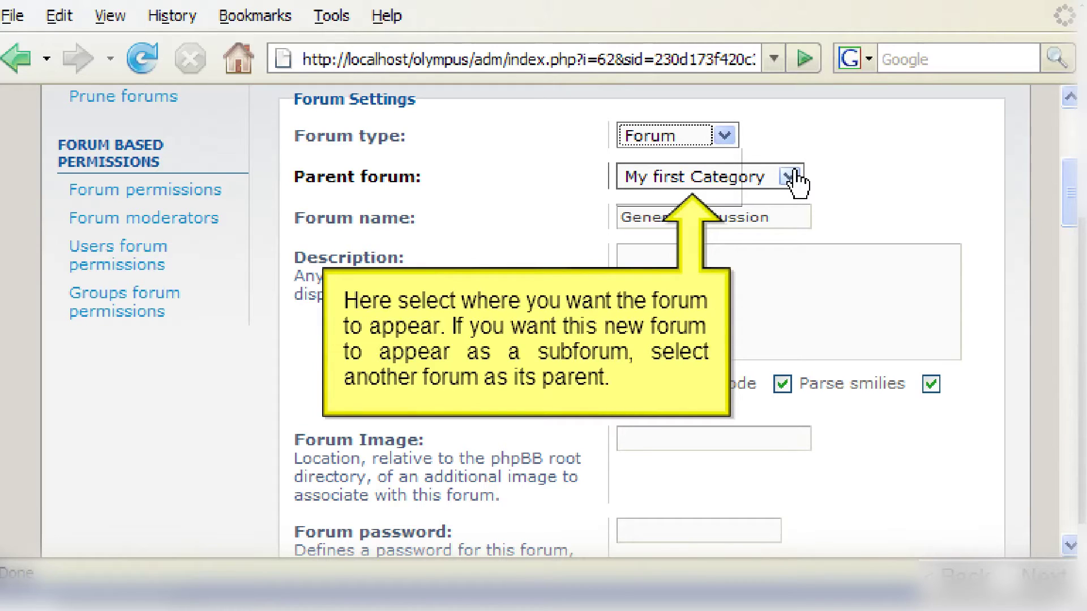
left_click(794, 176)
left_click(791, 219)
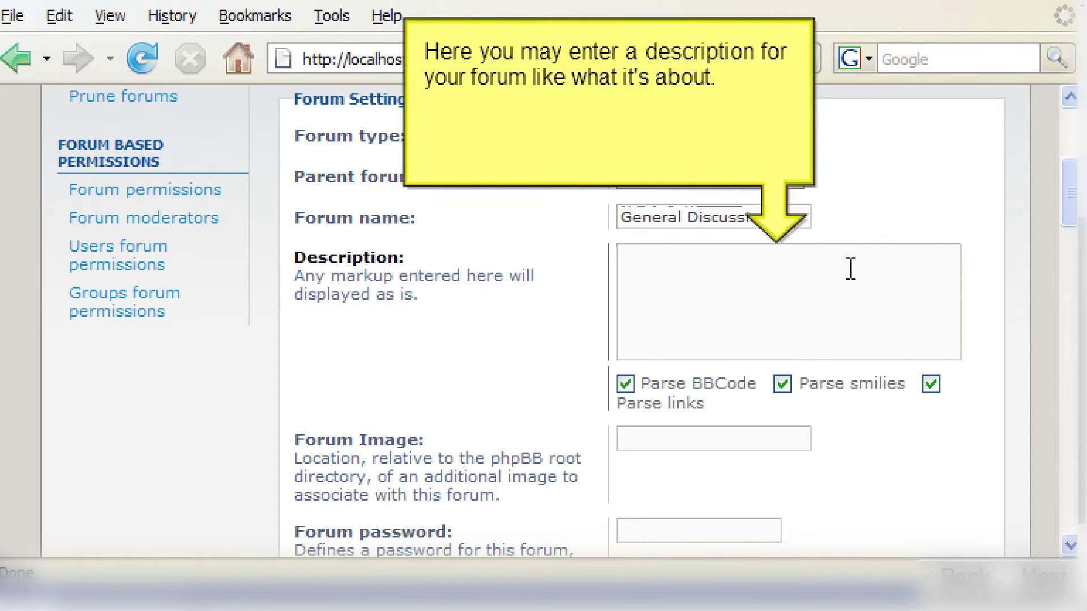
Enter "General discussion topics in here." as the new forum's description
left_click(850, 269)
type("G")
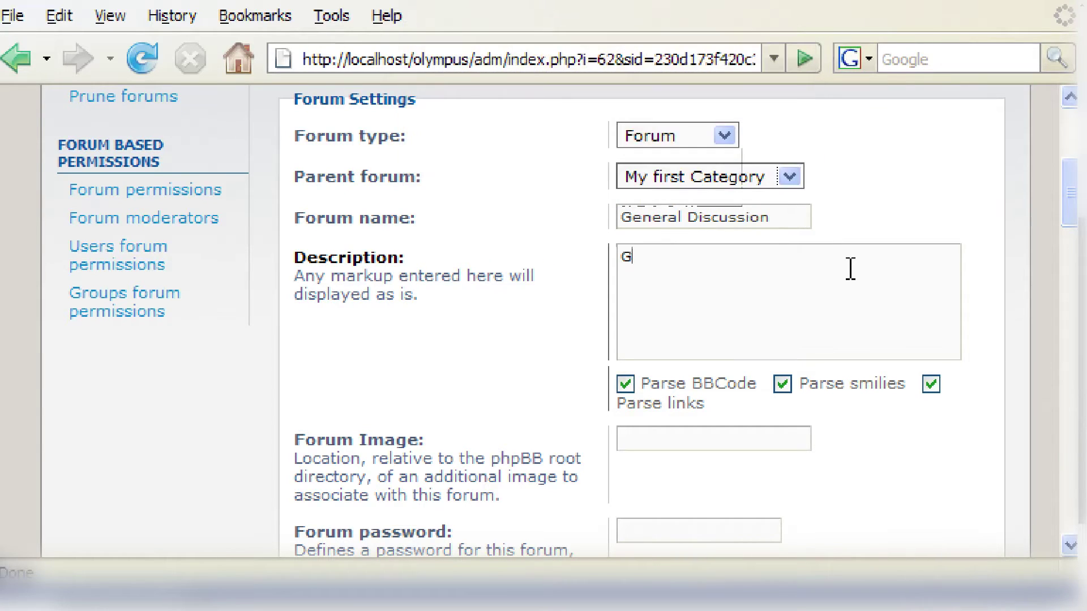
type("eneral dis")
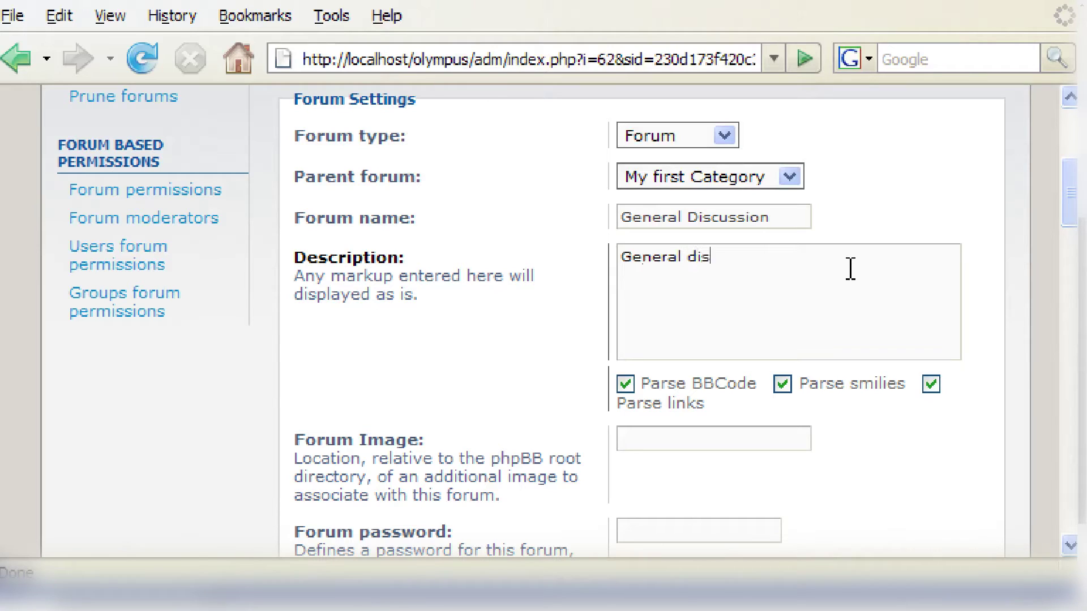
type("cussion topics in here.")
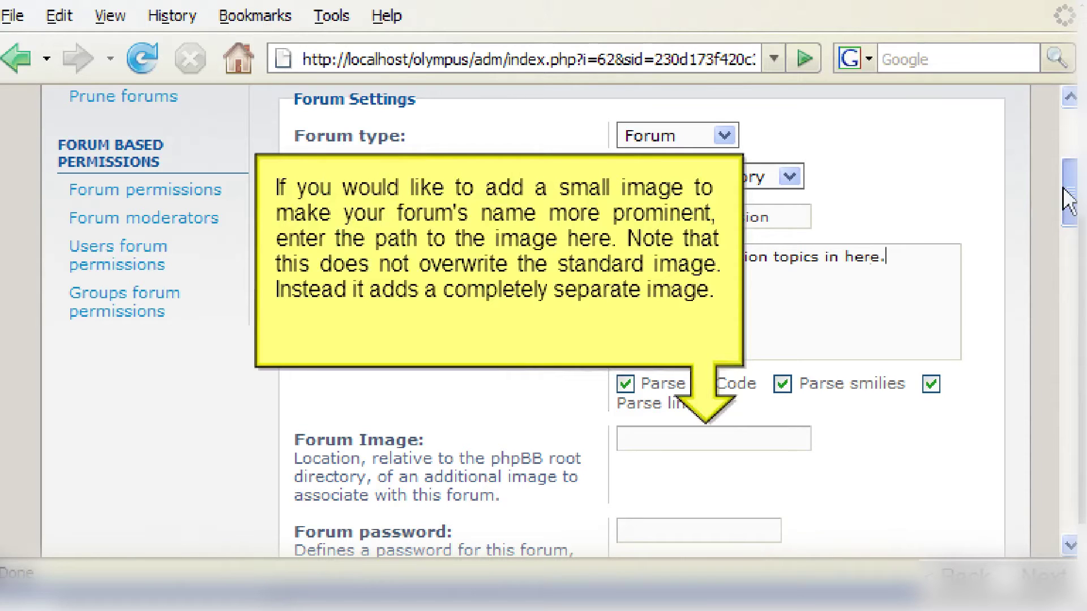
Keep the default forum style and choose the existing category or forum from which to copy permissions
left_click_drag(1068, 201, 1068, 254)
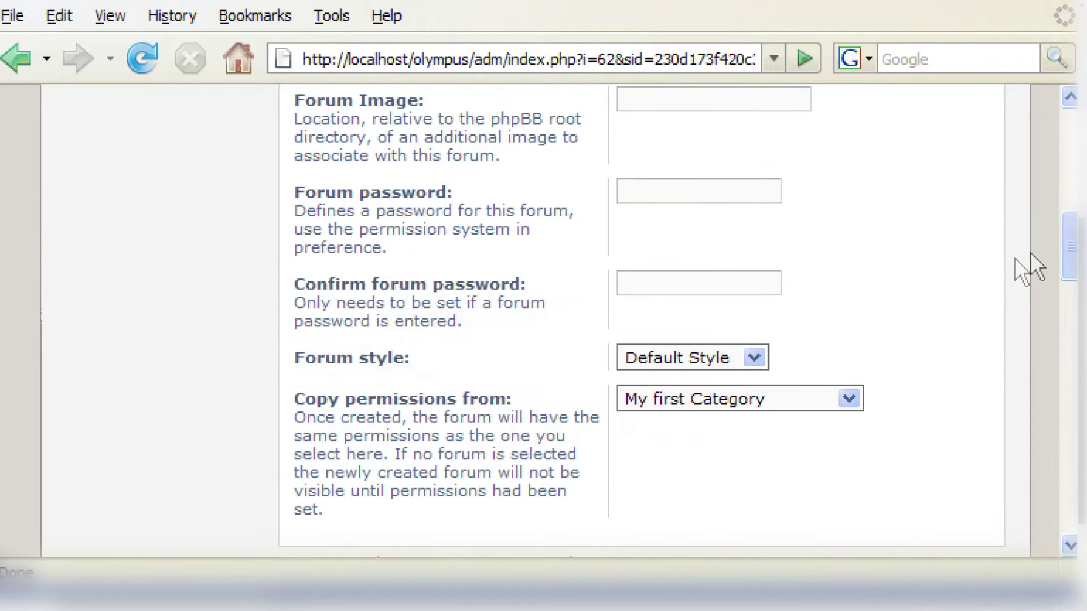
left_click(755, 357)
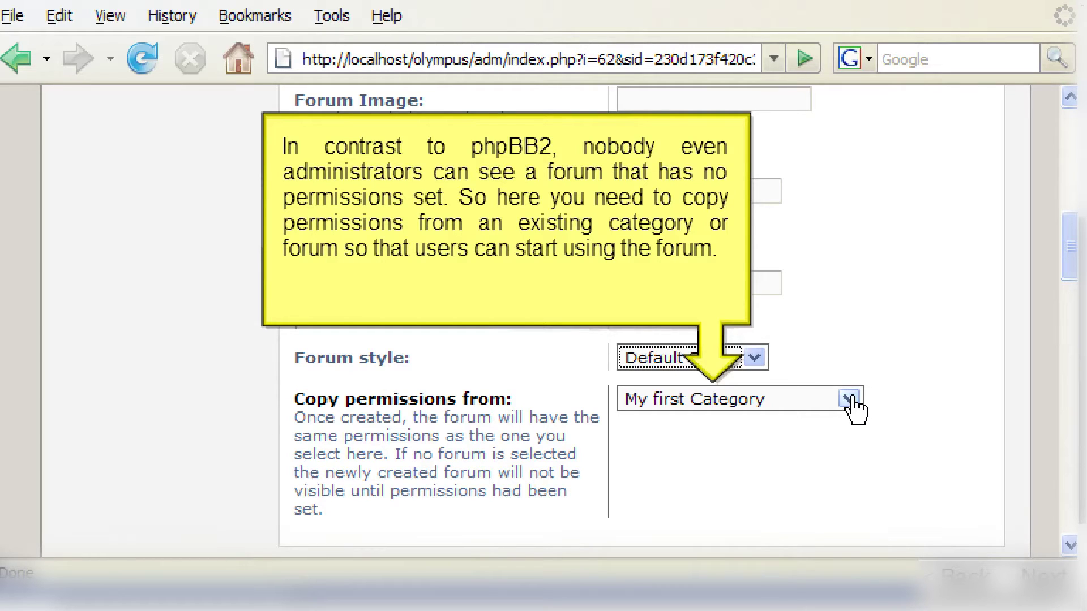
left_click(850, 399)
left_click(852, 439)
Set the forum status to Unlocked and enable subforum listing, topic icons and the display of active topics
left_click_drag(1071, 263, 1071, 321)
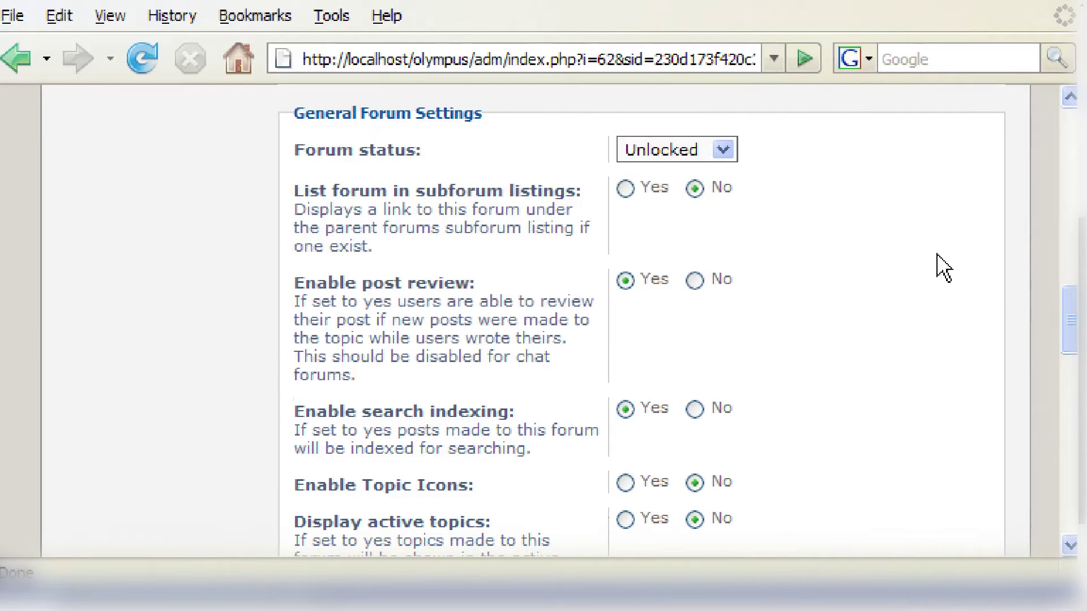
left_click(723, 149)
left_click(662, 172)
left_click(625, 188)
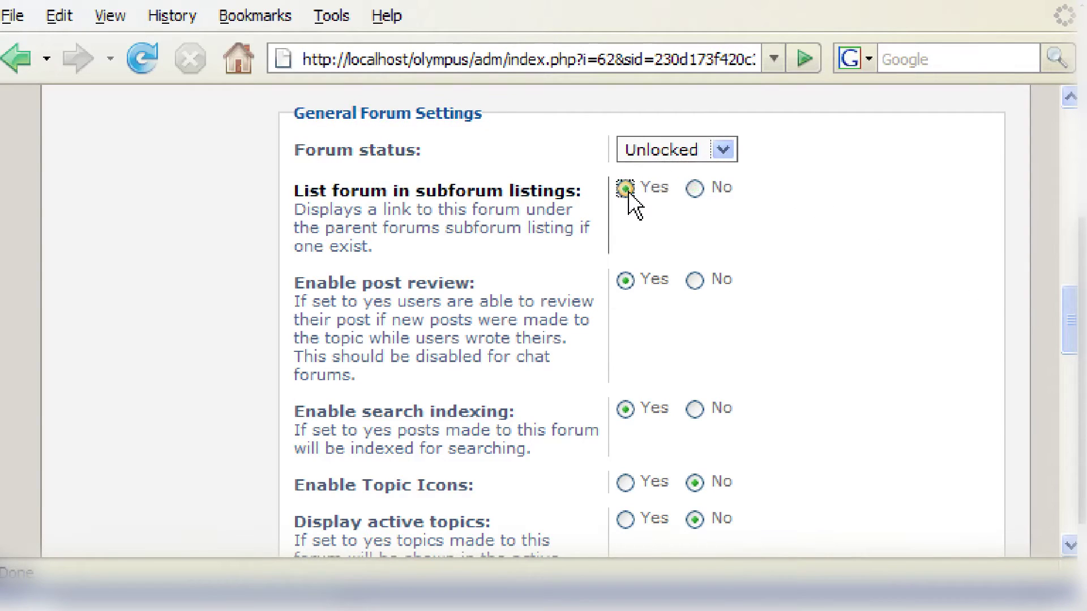
left_click(625, 482)
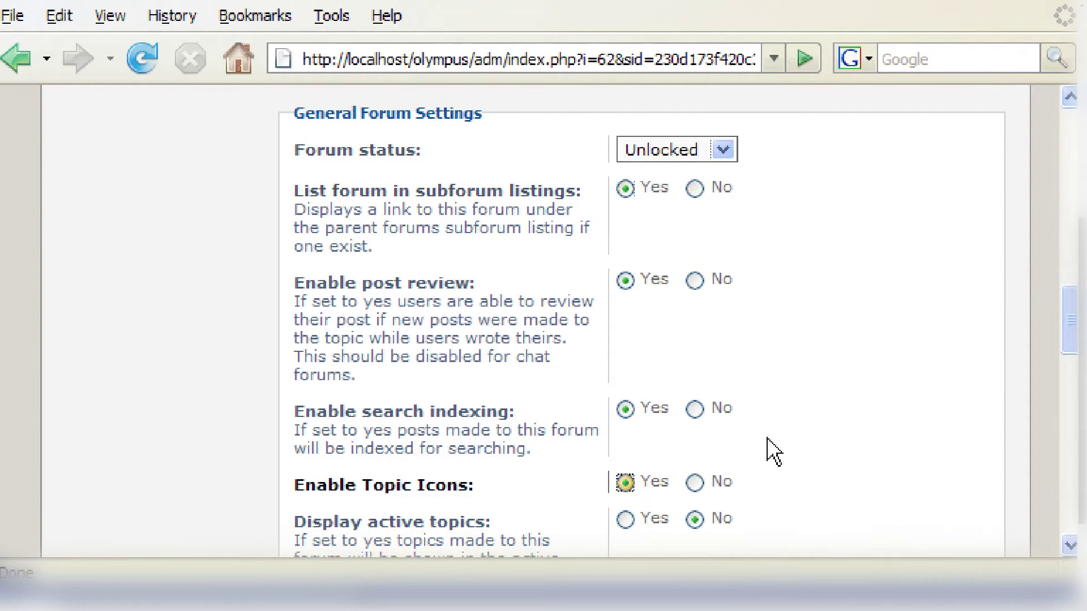
left_click(1062, 362)
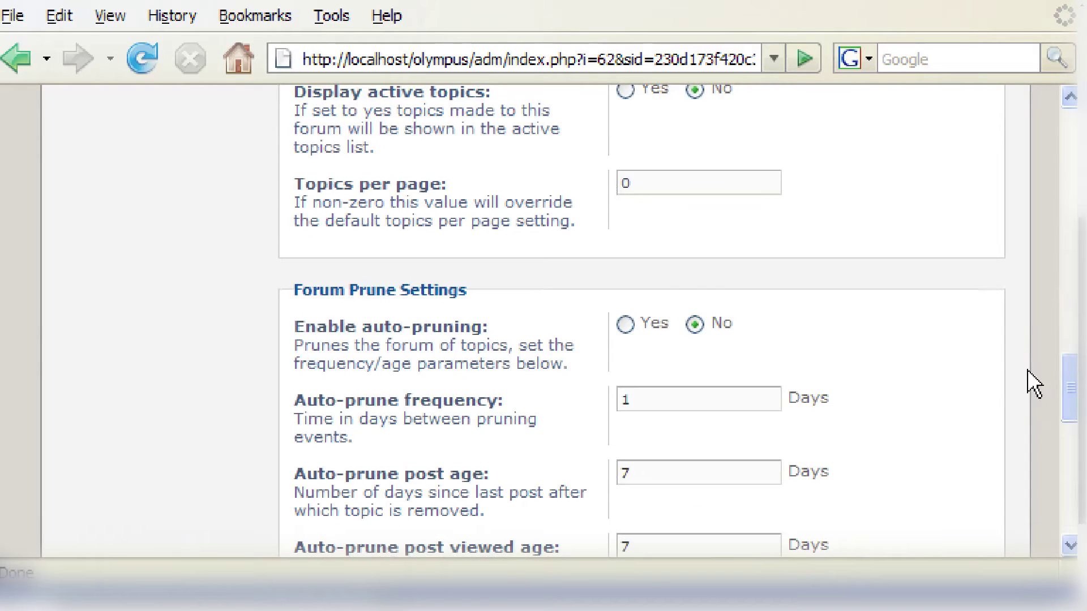
left_click(625, 89)
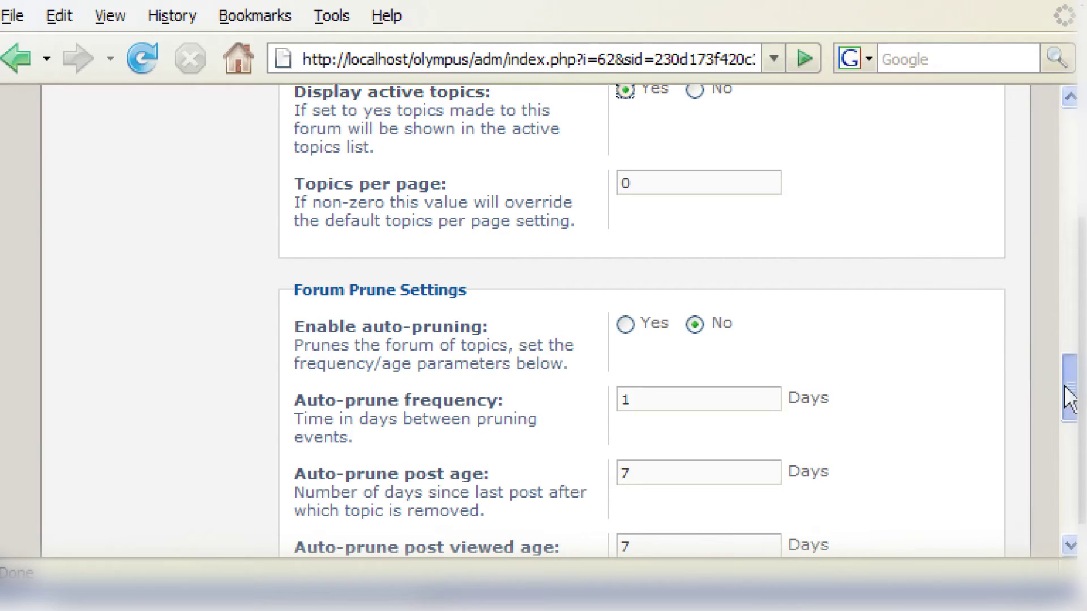
Enter "Please no spam!" as the forum rules and submit the new forum
left_click_drag(1067, 389, 1069, 427)
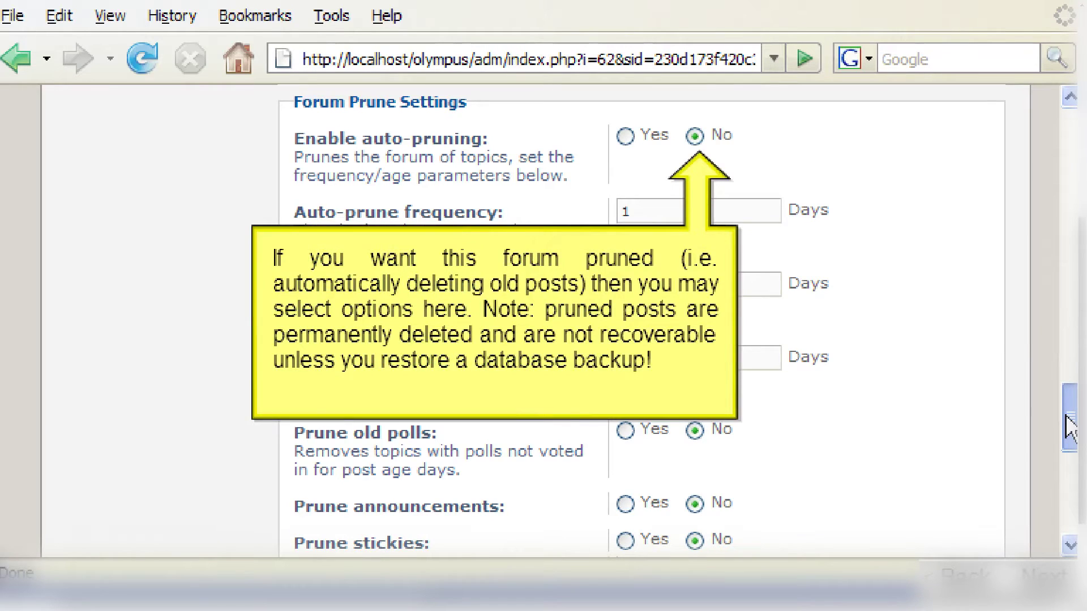
left_click_drag(1072, 417, 1071, 498)
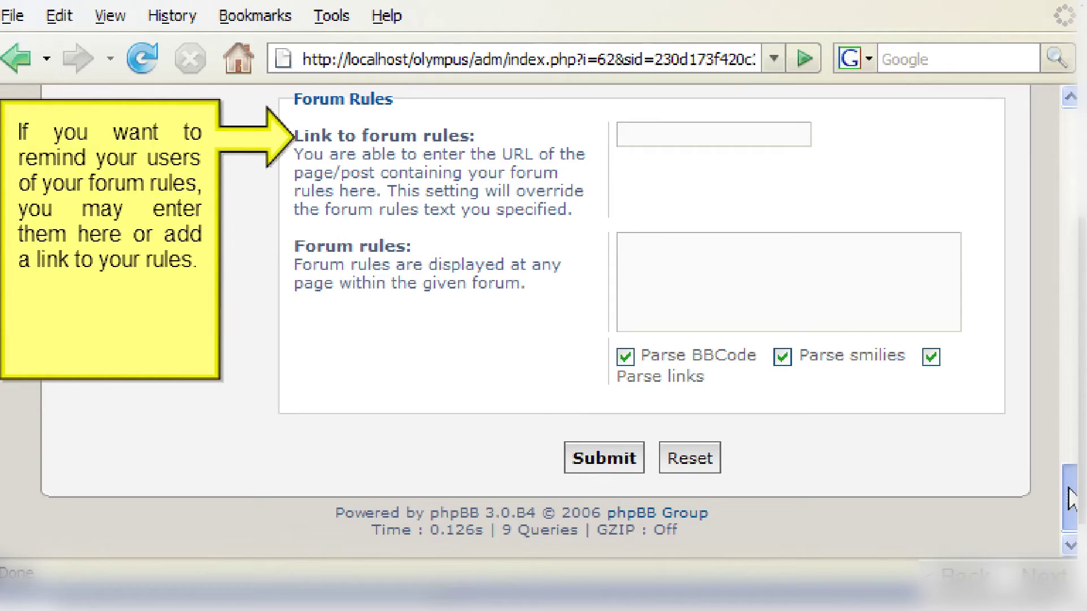
left_click(941, 303)
type("Please no sp")
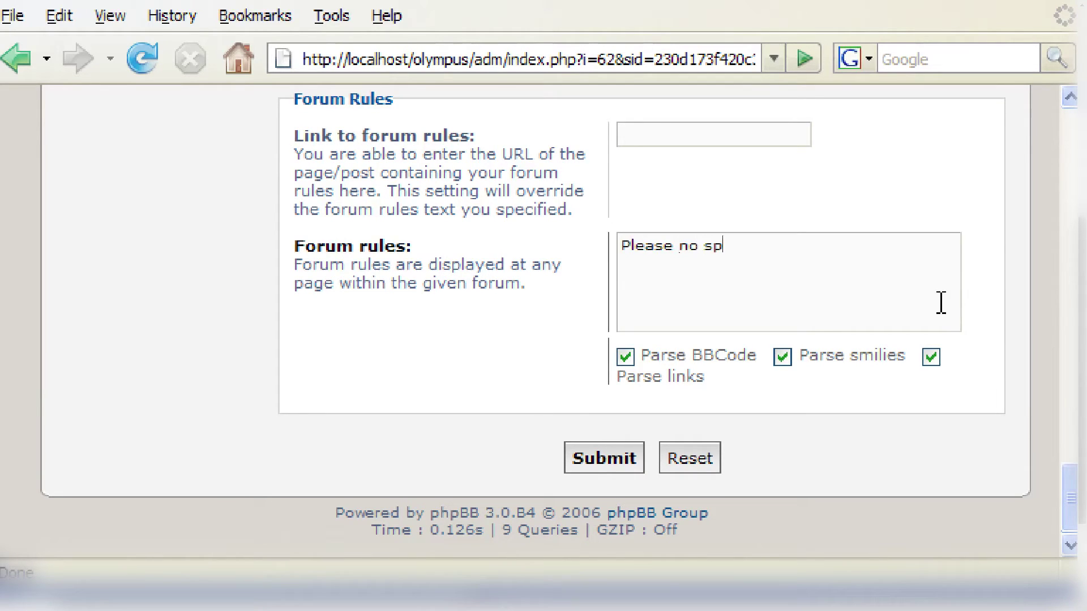
type("am!")
left_click(638, 470)
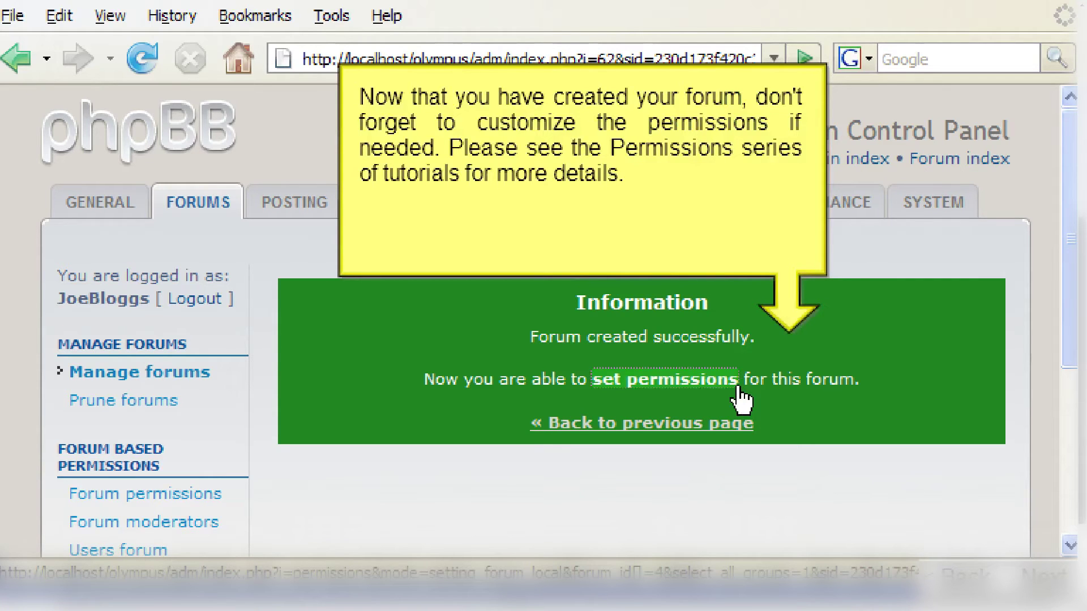
Open the new forum's permissions and assign the Full Access role to Administrators
left_click(737, 388)
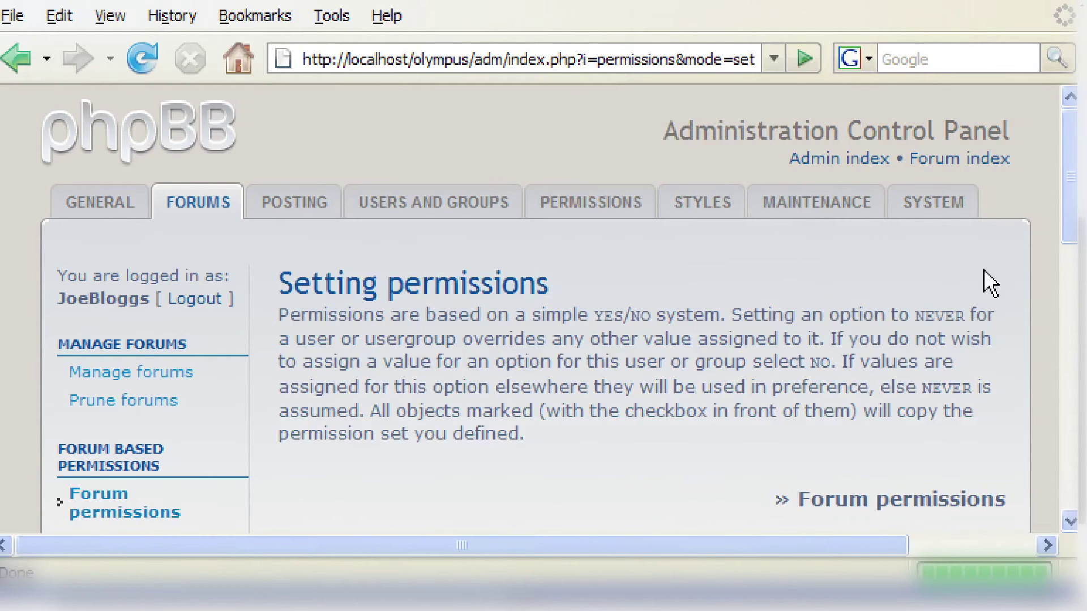
scroll(1067, 345, "down", 10)
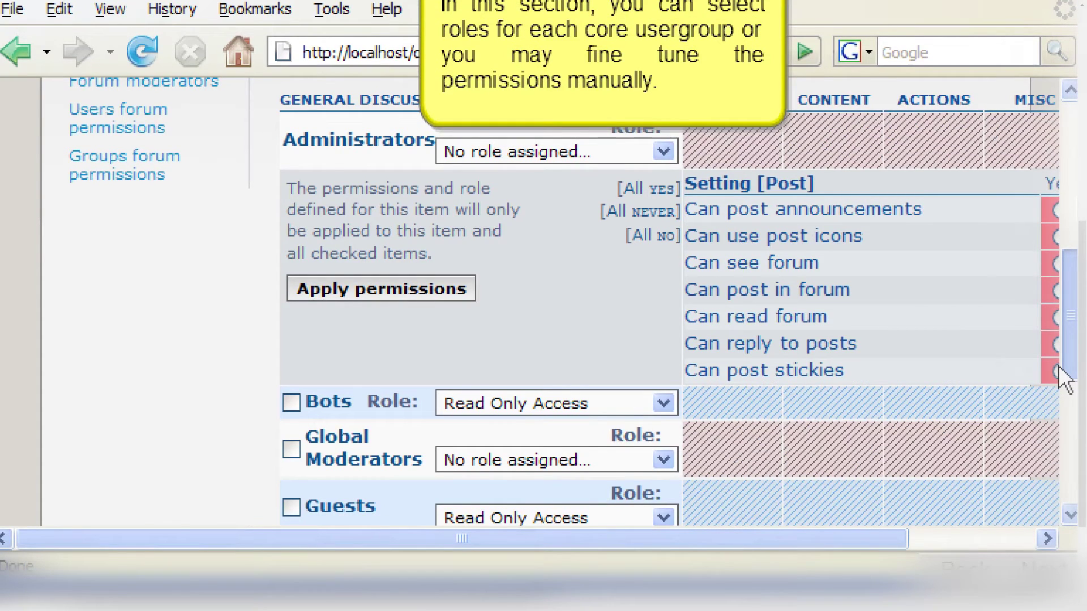
left_click(666, 159)
left_click(651, 309)
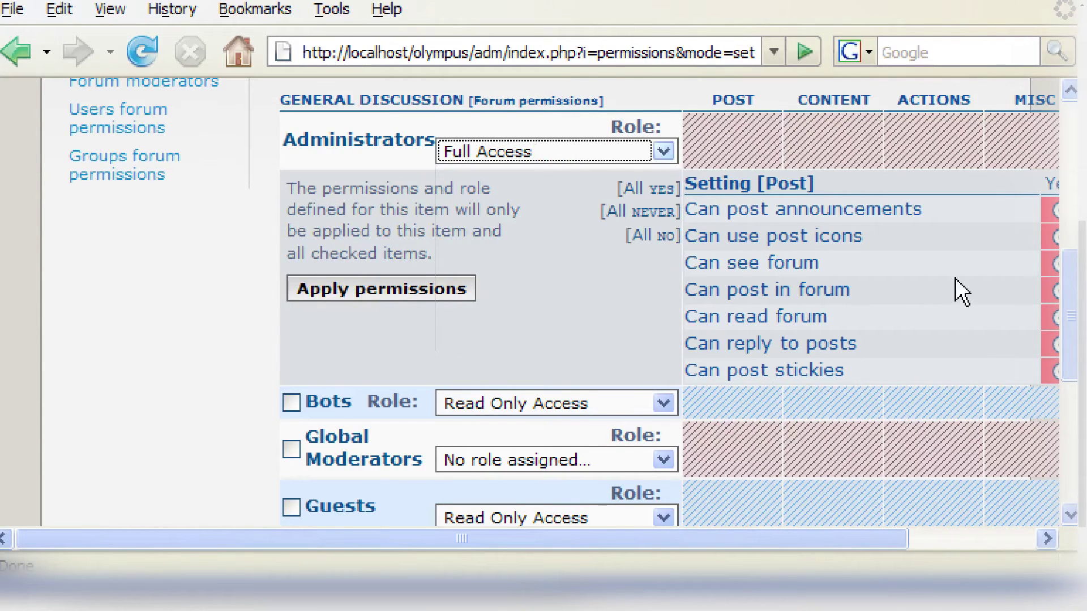
Mark all usergroups and apply all permissions for the General Discussion forum
left_click_drag(1067, 279, 1067, 383)
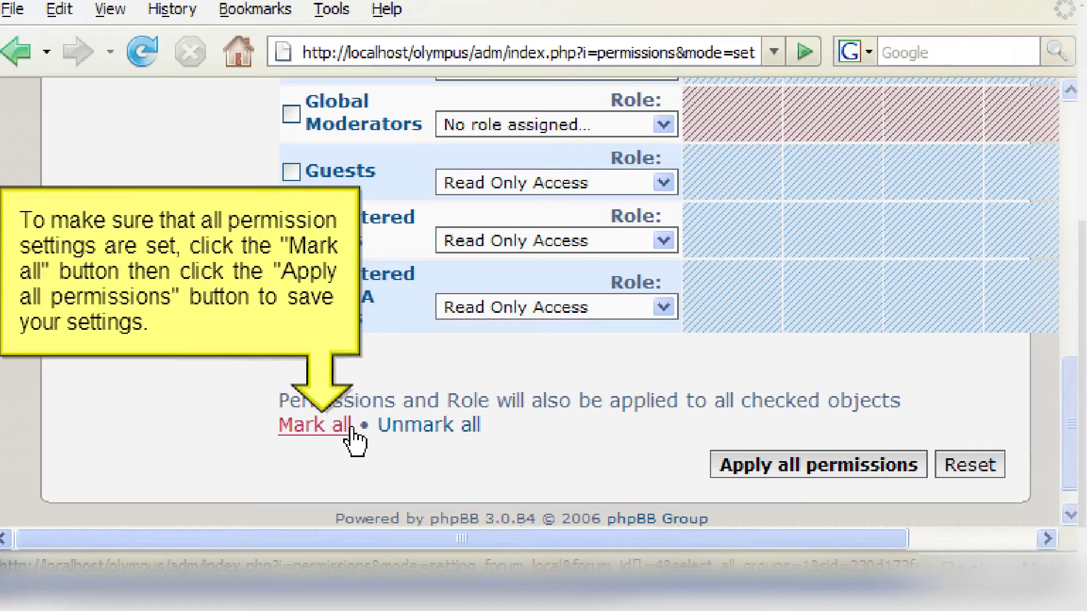
left_click(348, 427)
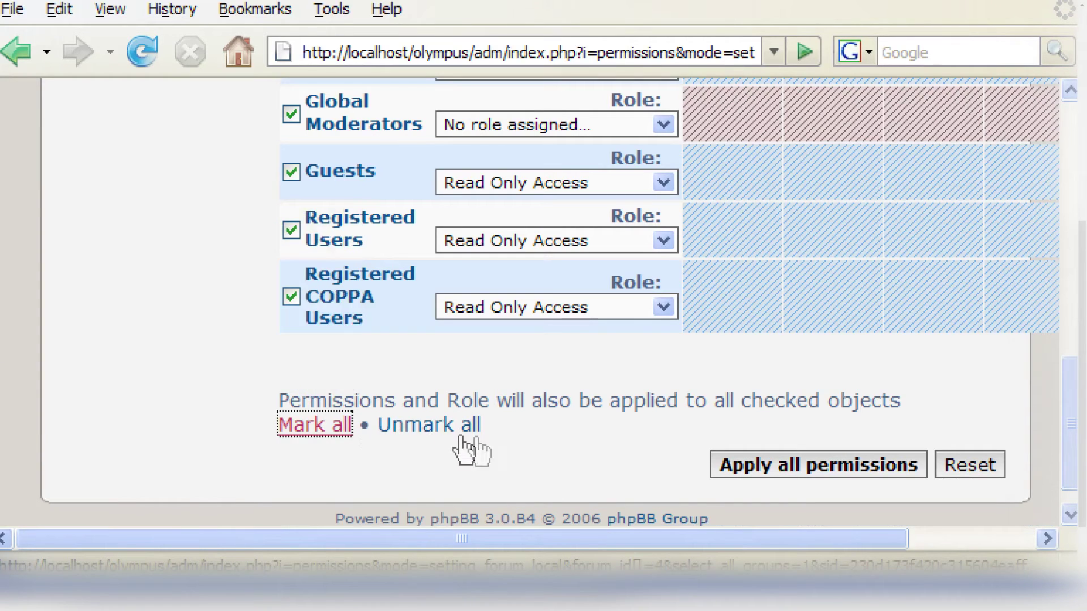
left_click(908, 468)
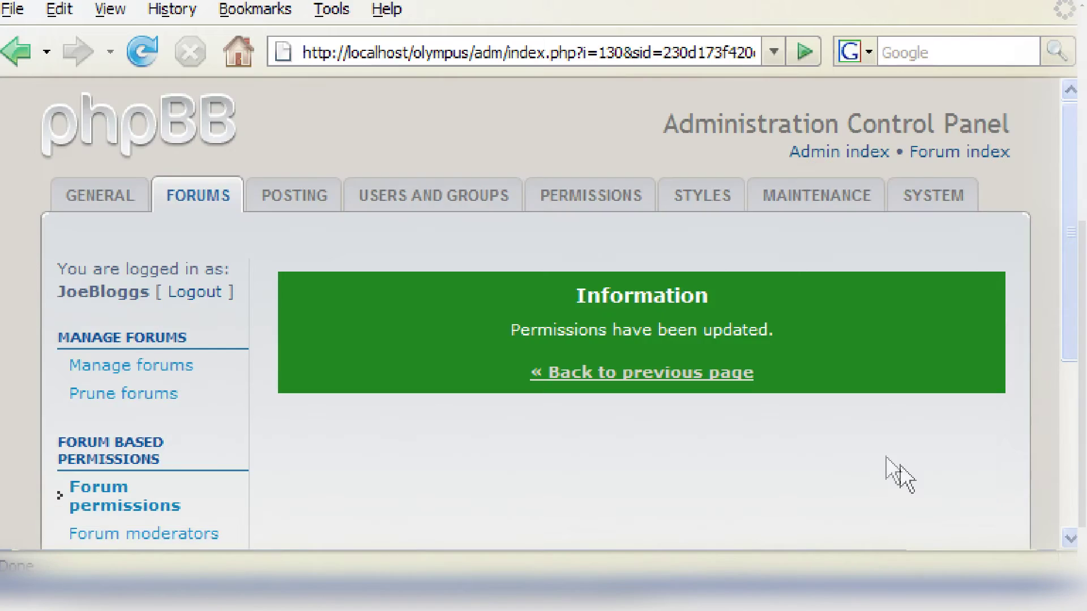
Return to forum management and open My first Category to list its forums
left_click(754, 374)
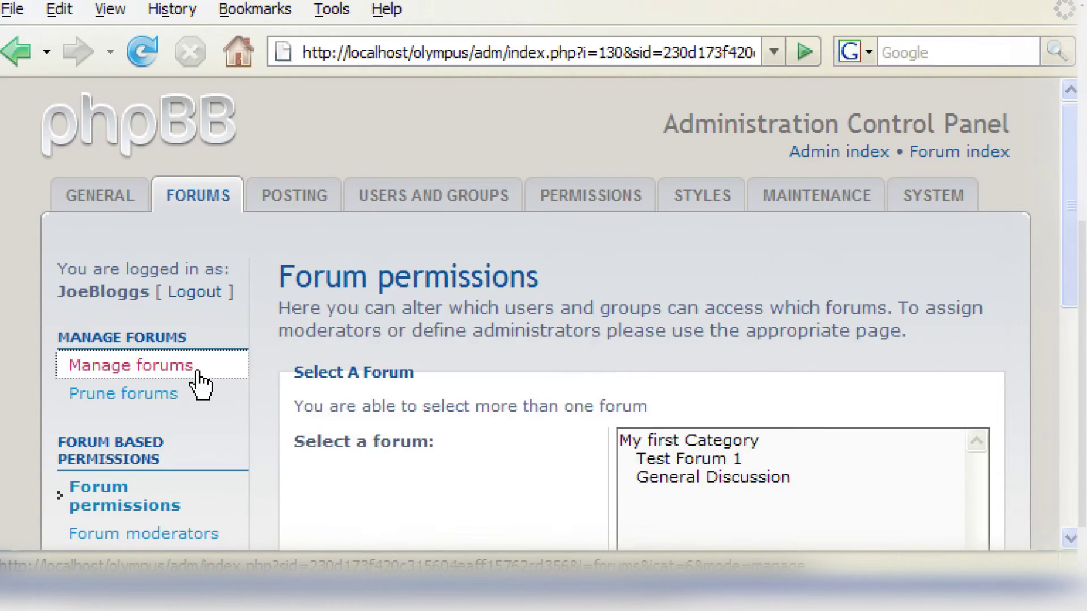
left_click(198, 382)
left_click(523, 511)
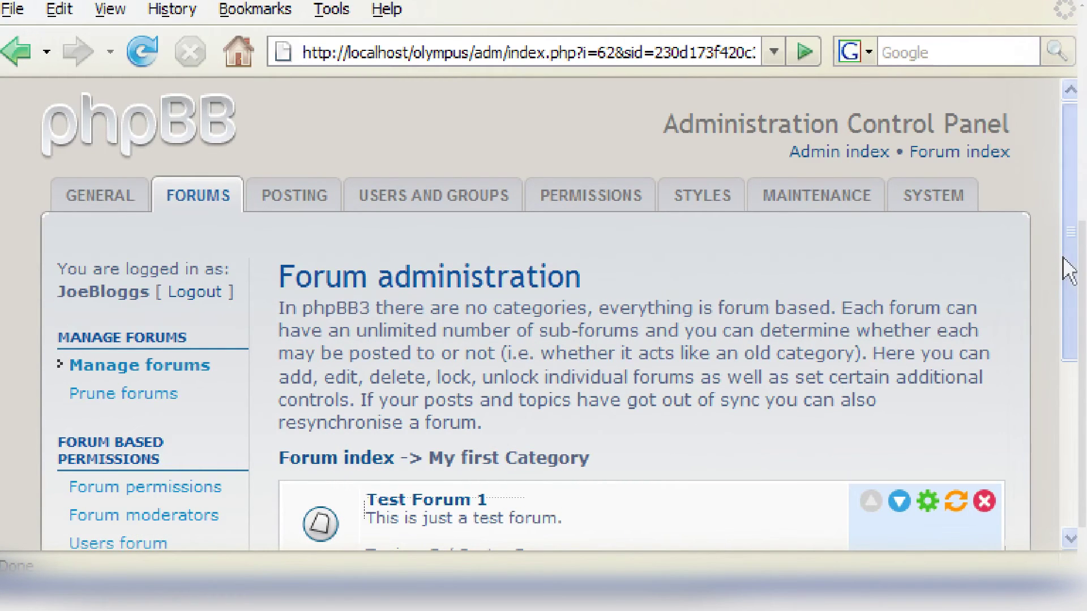
Resynchronise the General Discussion forum and move it above Test Forum 1
scroll(1062, 363, "down", 5)
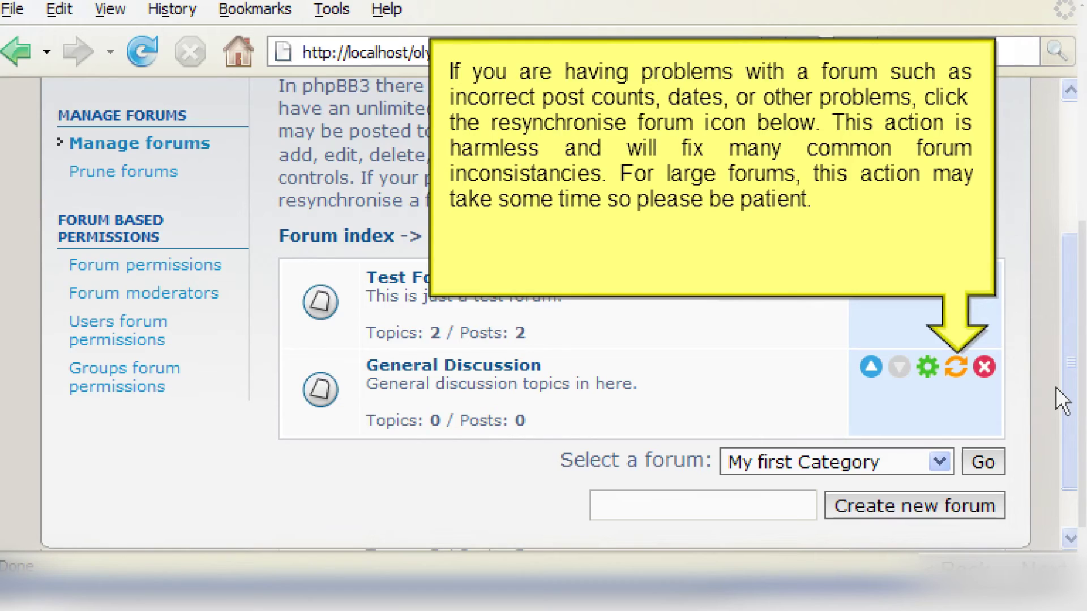
left_click(955, 367)
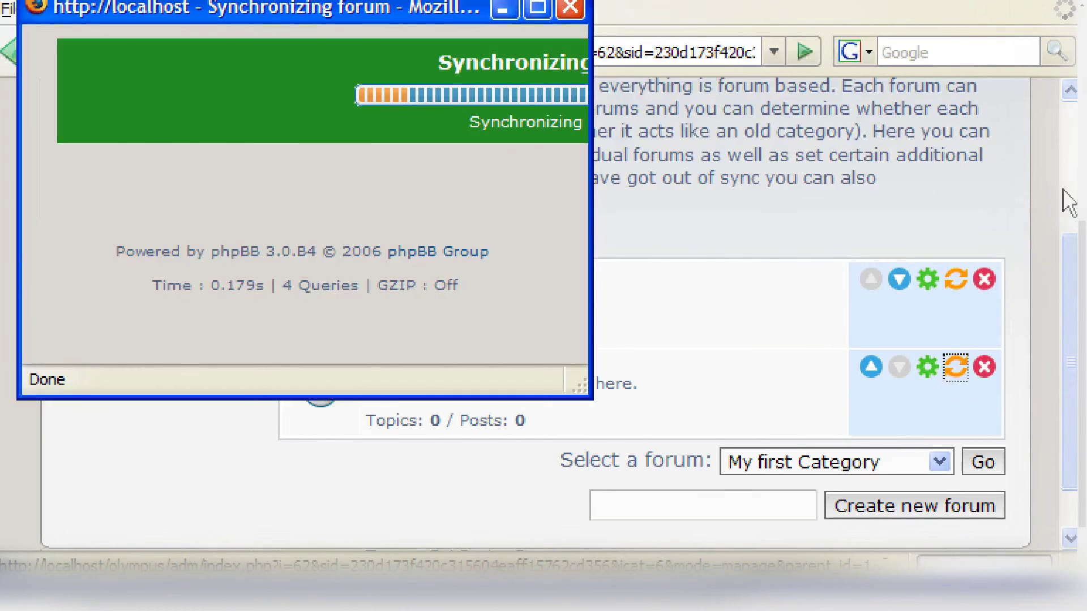
scroll(1070, 218, "down", 5)
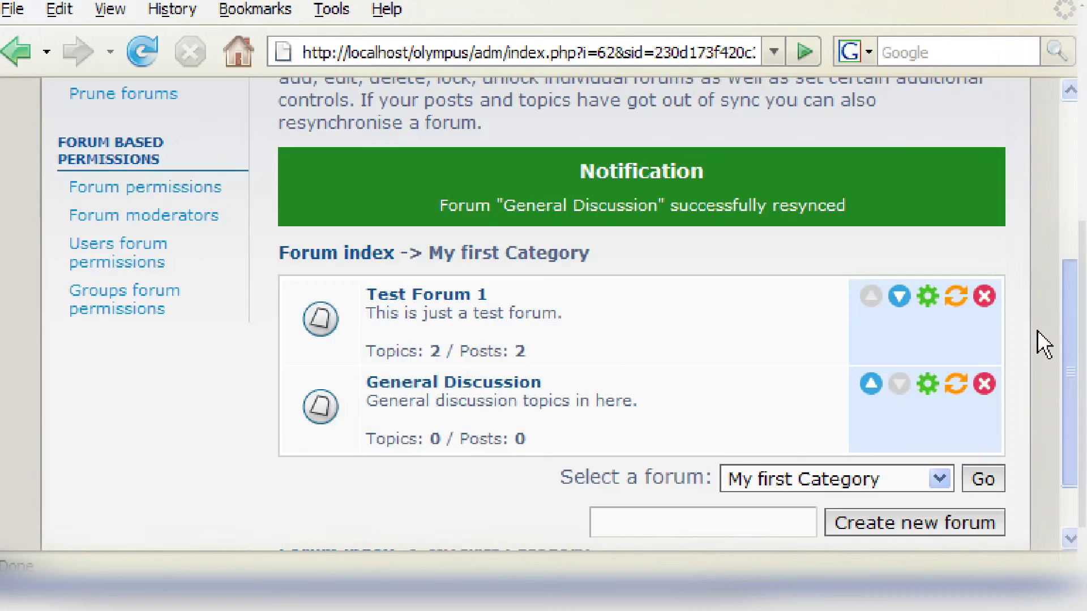
left_click(871, 384)
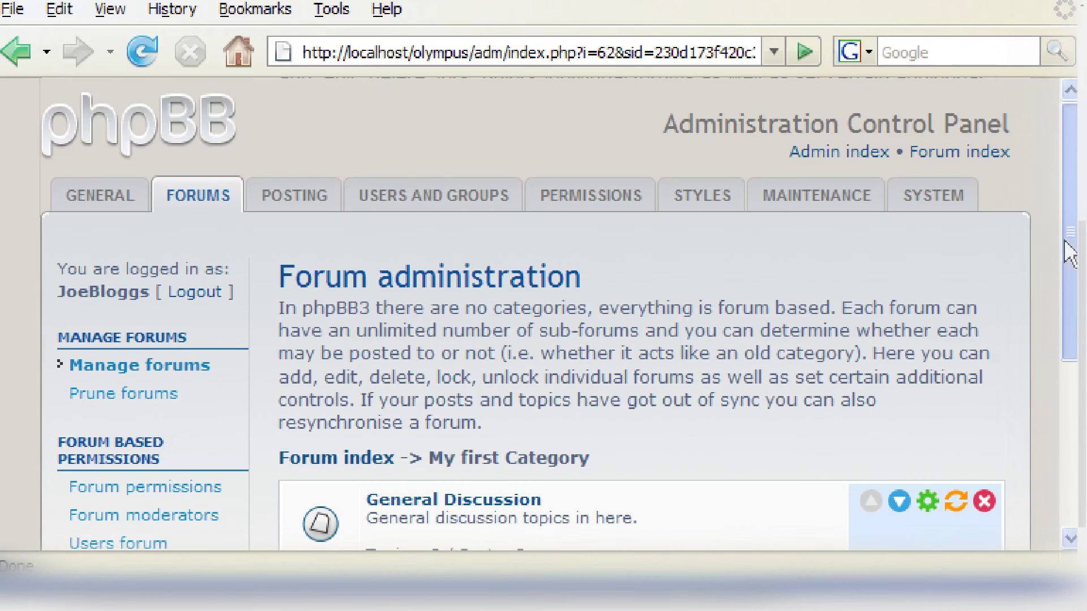
Edit Test Forum 1, set its parent forum to General Discussion, and submit the change
scroll(1064, 368, "down", 5)
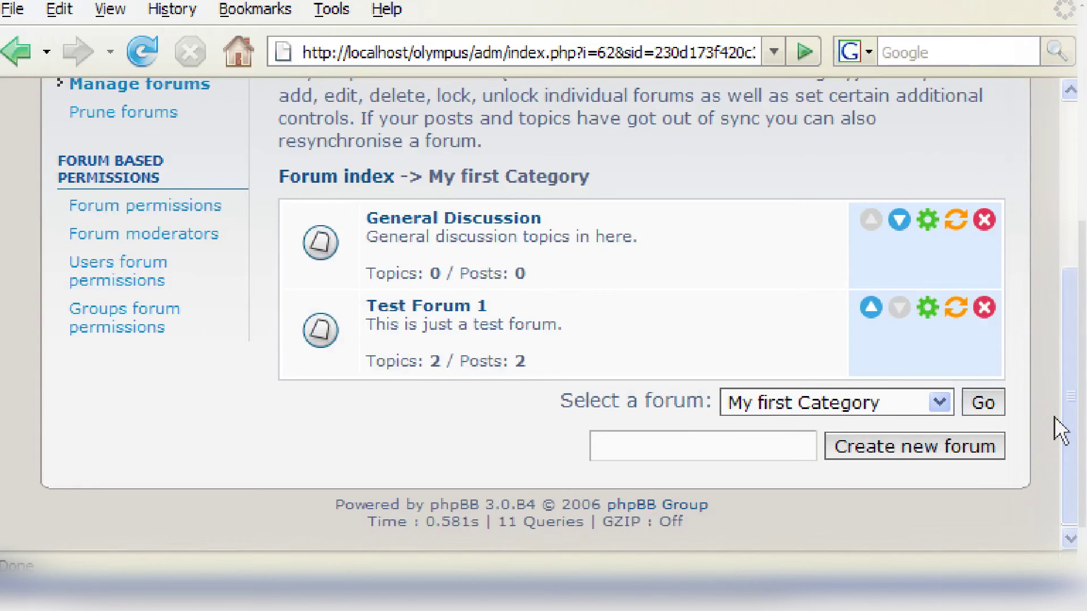
left_click(927, 309)
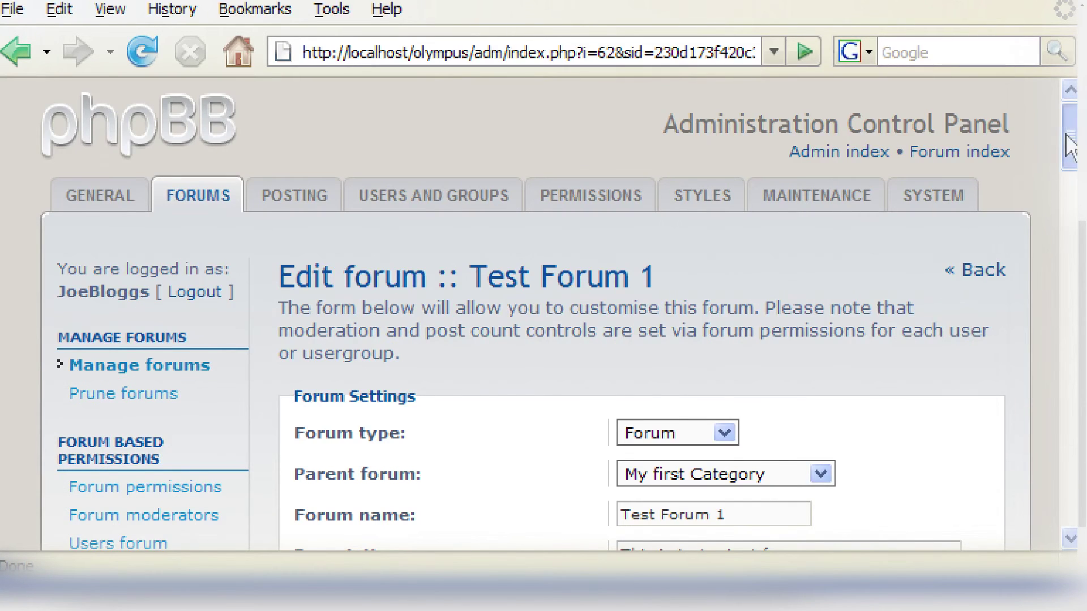
left_click_drag(1068, 146, 1067, 189)
left_click(820, 172)
left_click(823, 234)
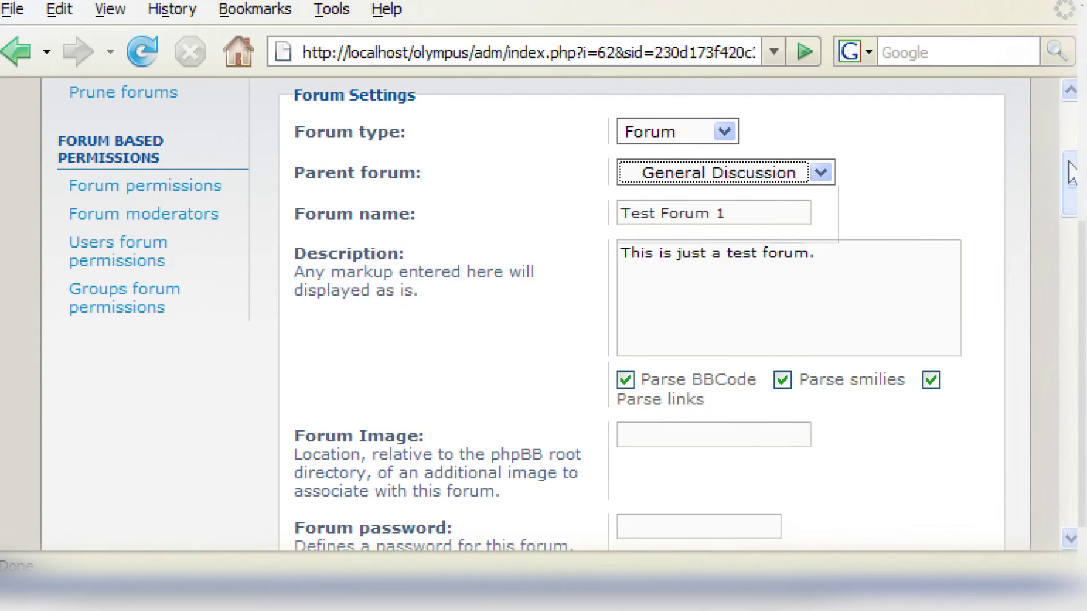
scroll(1054, 367, "down", 15)
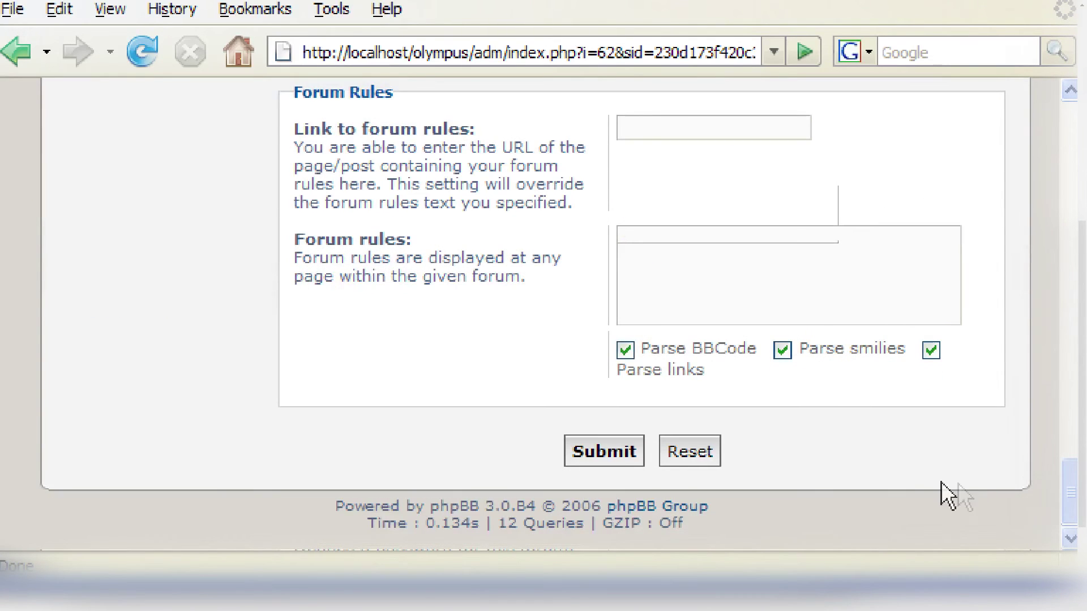
left_click(634, 456)
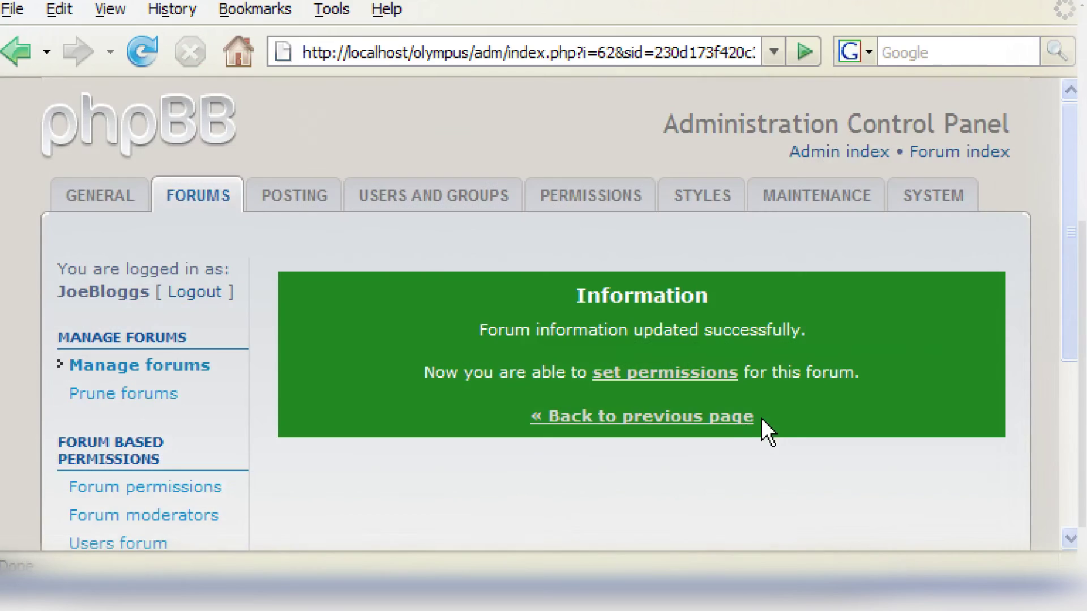
Return to the My first Category forum list and open General Discussion to list its subforums
left_click(749, 419)
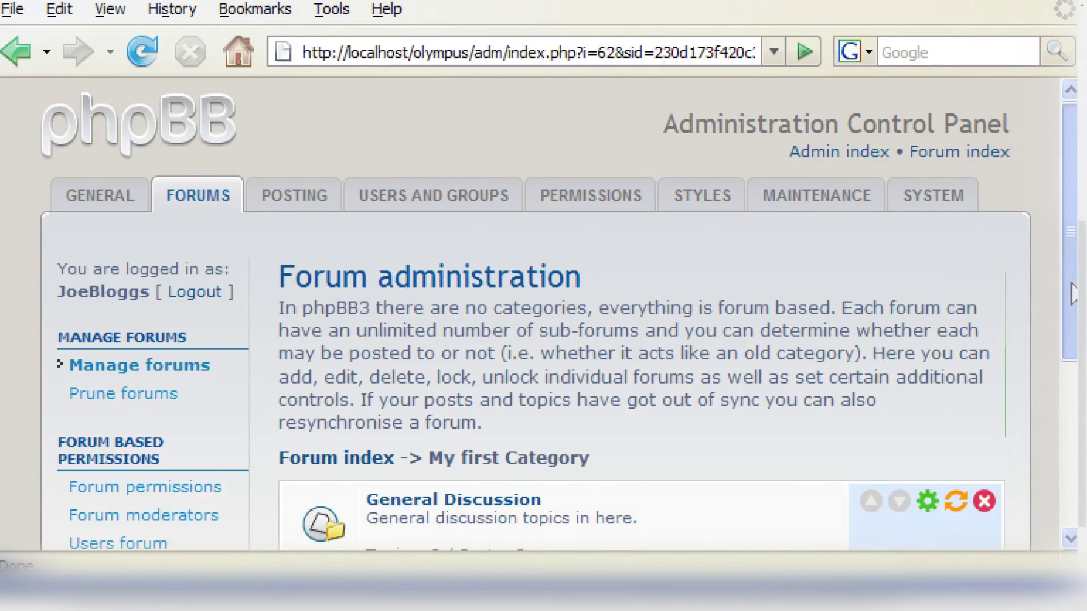
left_click_drag(1069, 291, 1070, 362)
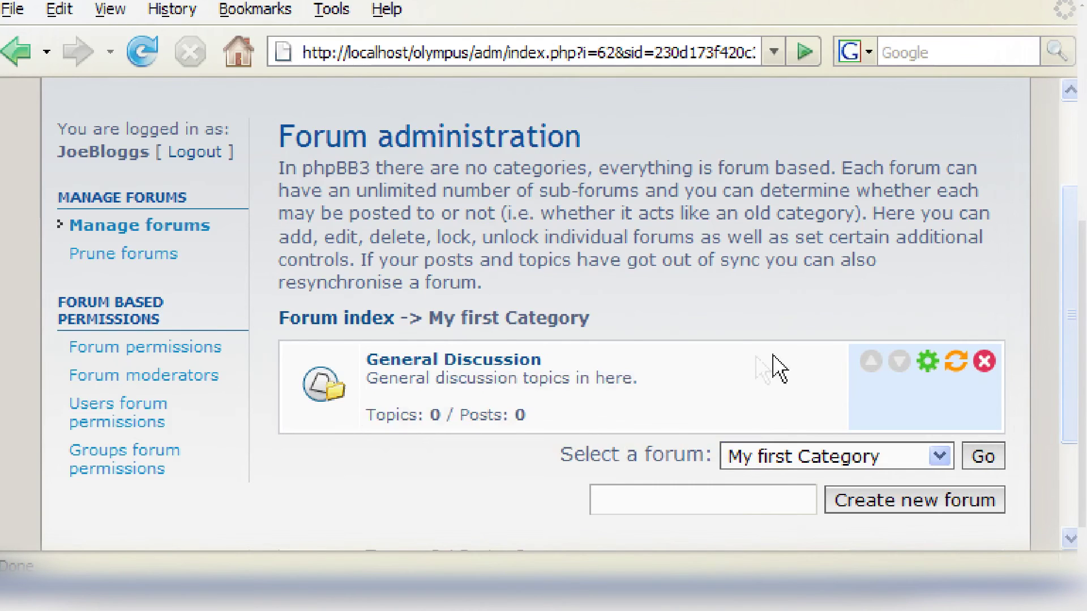
left_click(529, 360)
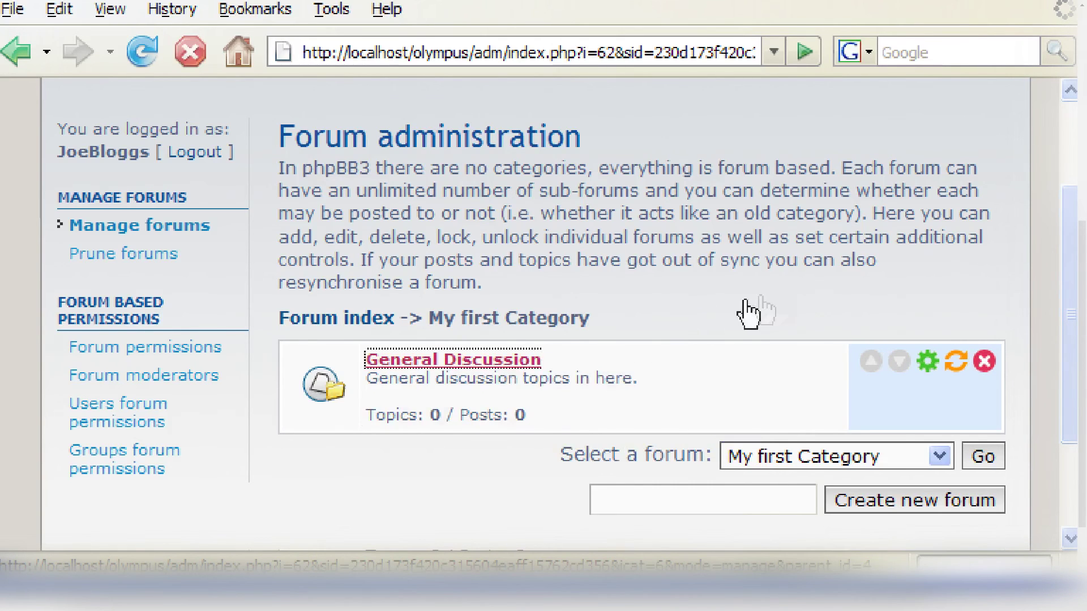
scroll(1067, 391, "down", 3)
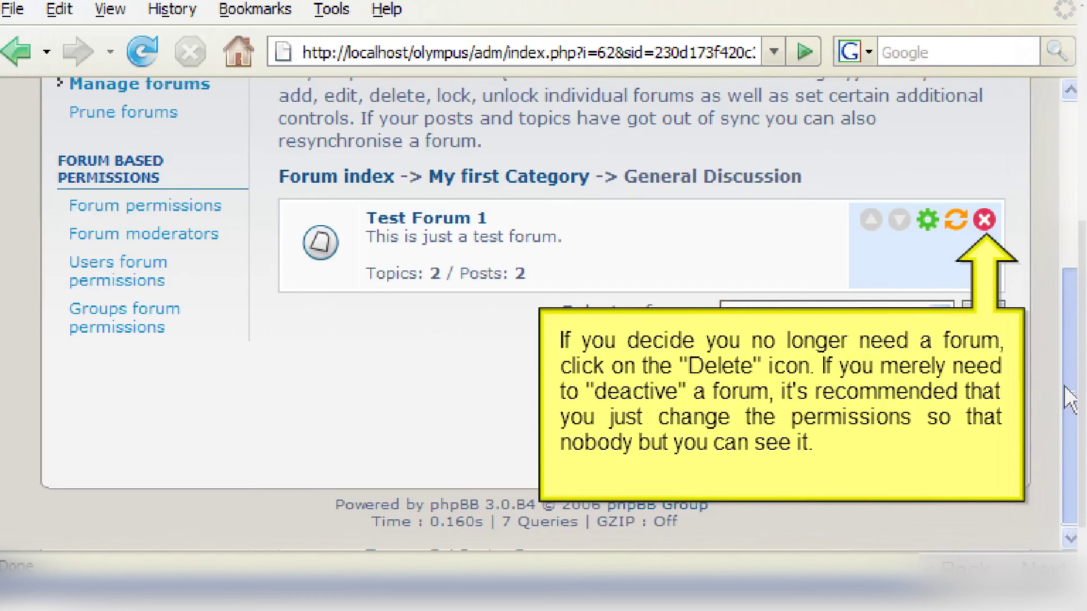
Delete Test Forum 1, moving its posts to General Discussion, and return to the forum administration page
left_click(983, 219)
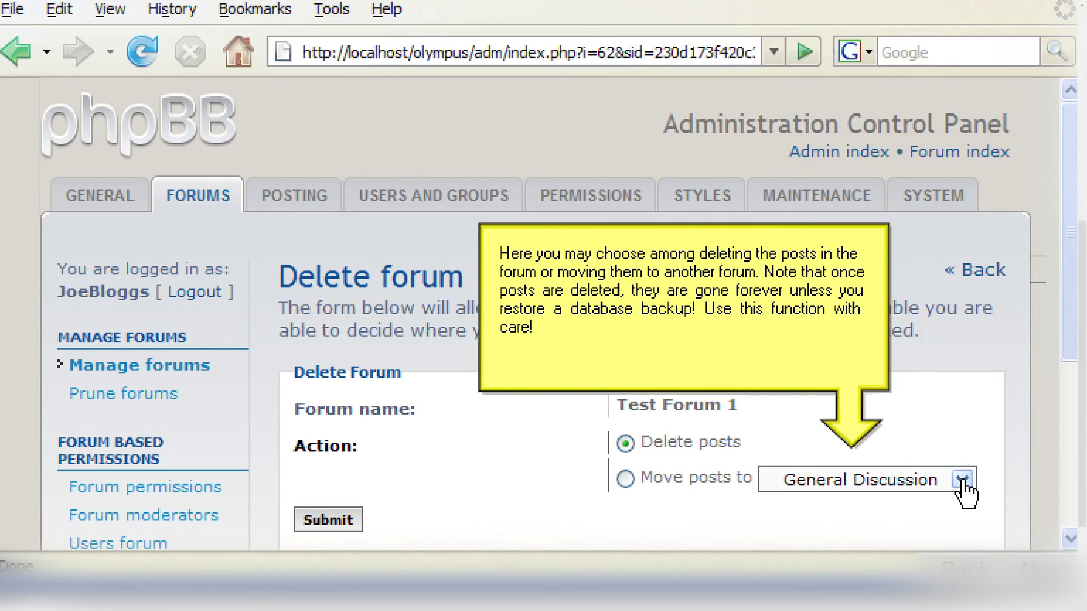
left_click(962, 480)
left_click(942, 519)
left_click(627, 482)
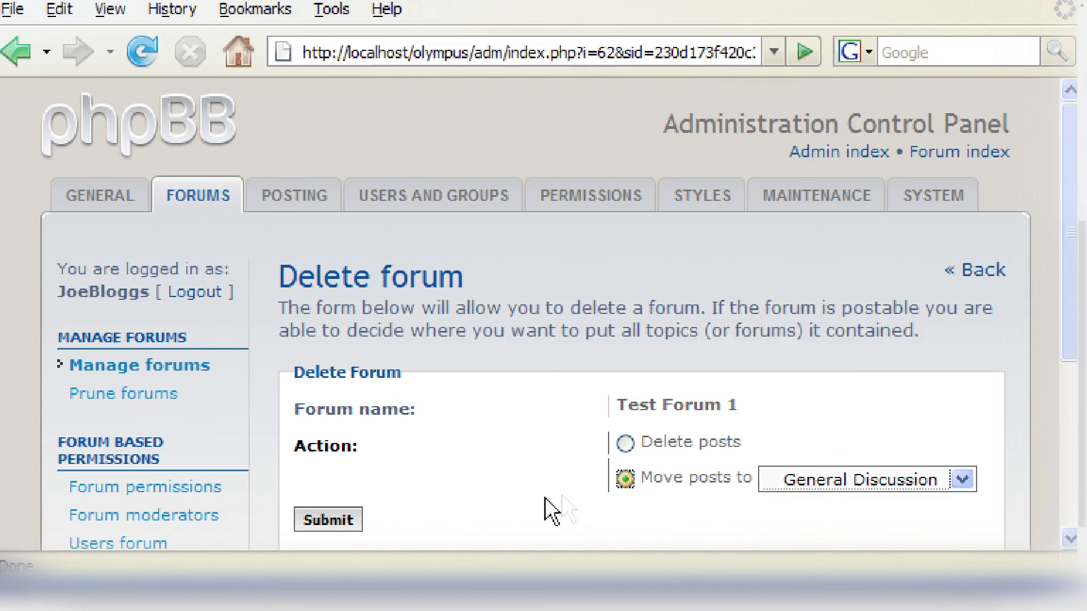
left_click(352, 525)
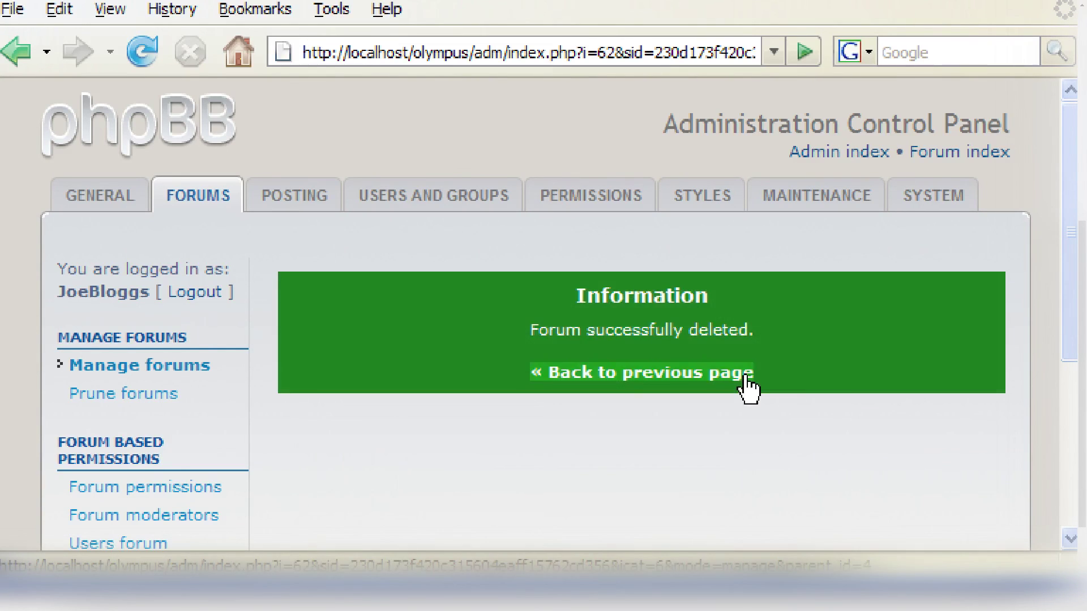
left_click(743, 373)
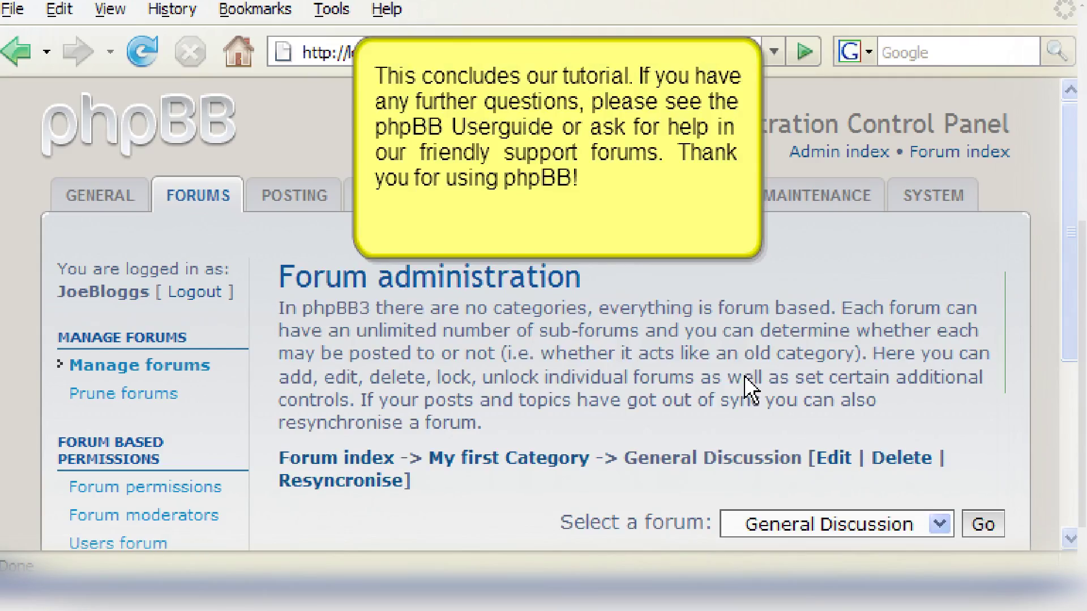